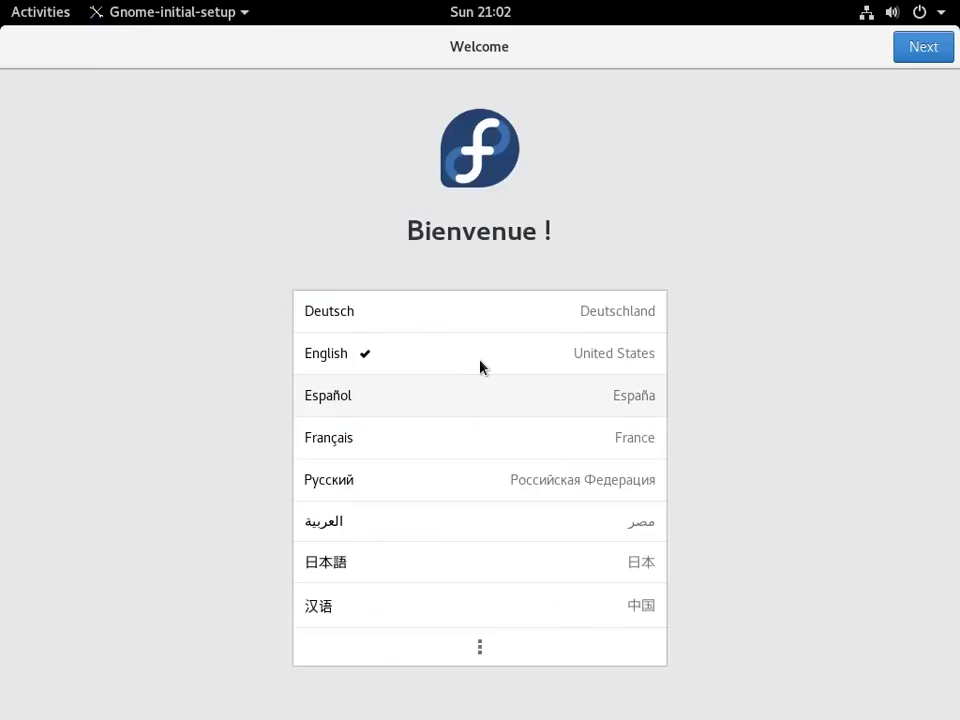
# Quit the initial setup assistant and open a maximized Terminal window.
pyautogui.click(192, 16)
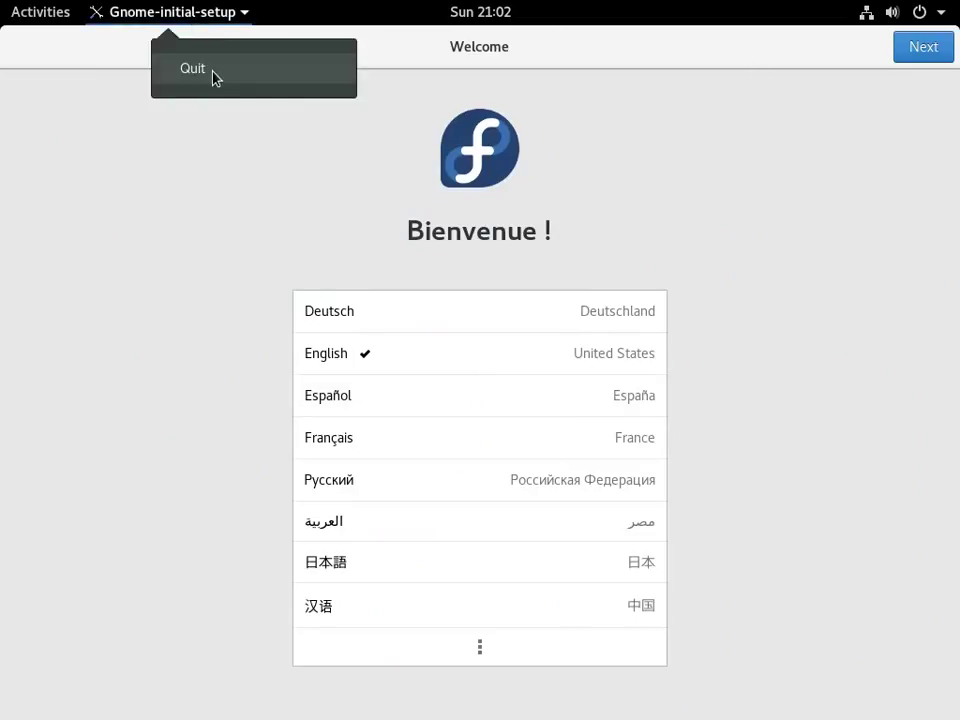
pyautogui.click(210, 70)
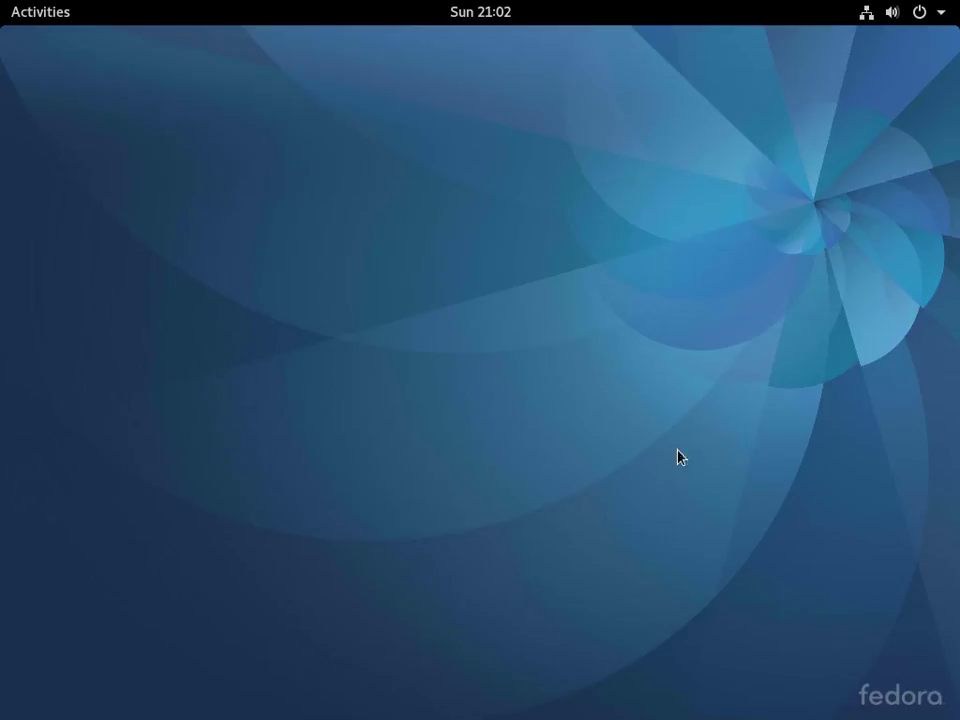
pyautogui.click(57, 20)
pyautogui.click(444, 66)
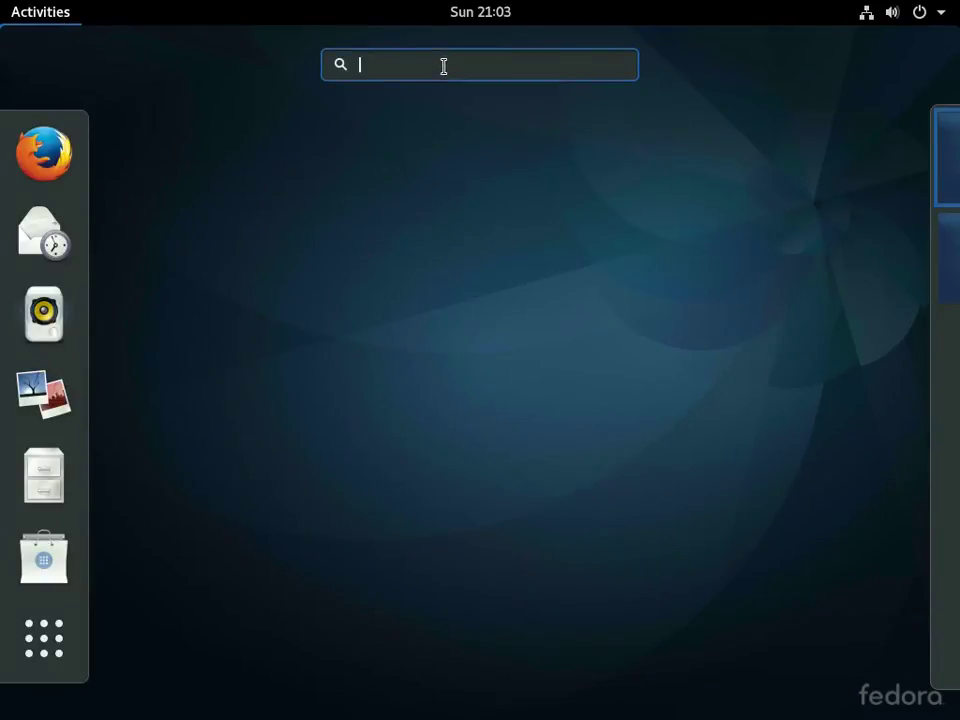
pyautogui.write('term')
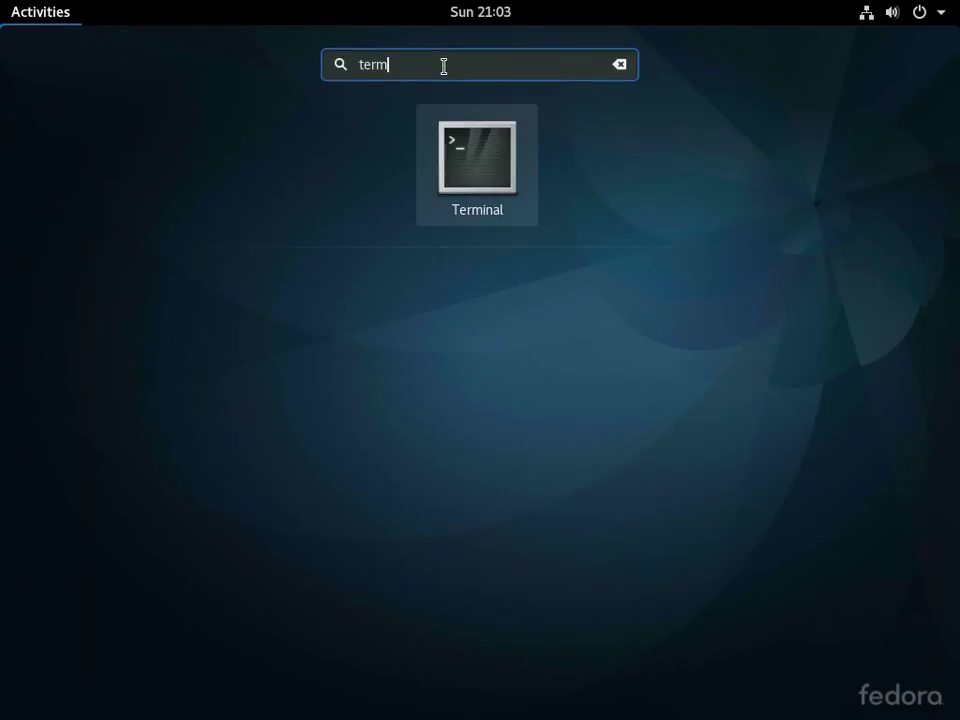
pyautogui.press('Return')
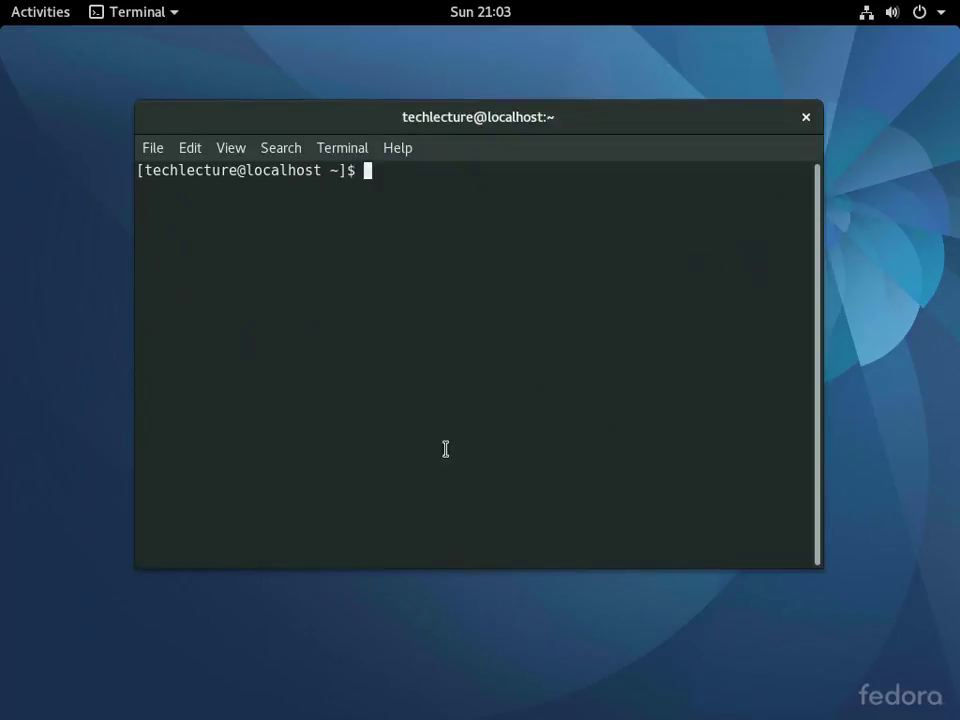
pyautogui.moveTo(572, 117); pyautogui.dragTo(568, 98)
pyautogui.doubleClick(596, 101)
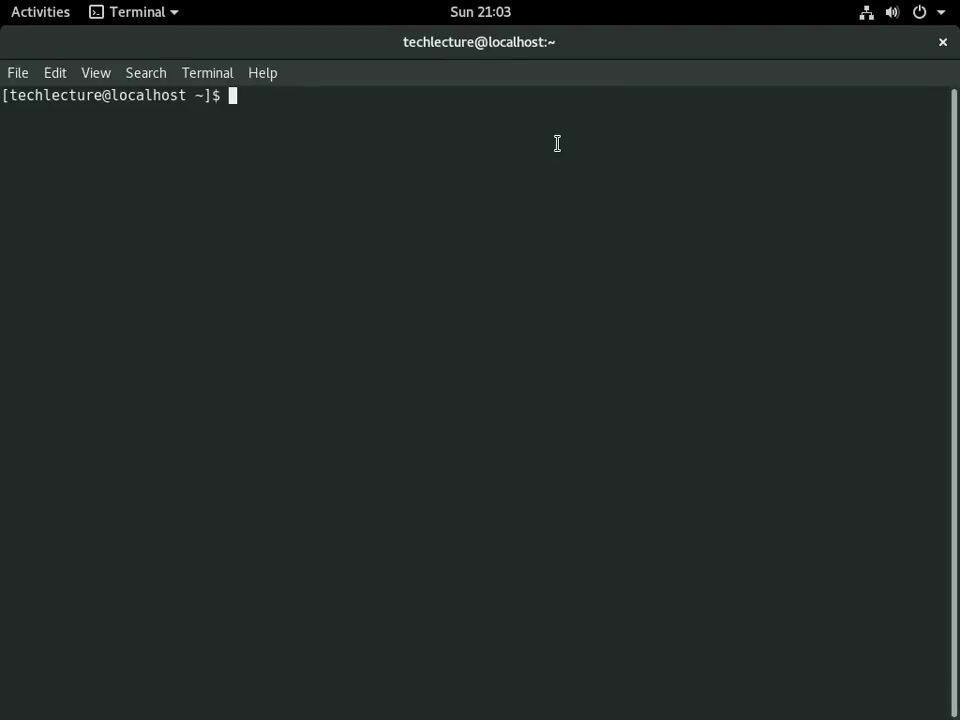
pyautogui.write('df')
pyautogui.press('BackSpace')
pyautogui.press('BackSpace')
pyautogui.write('dnf update ')
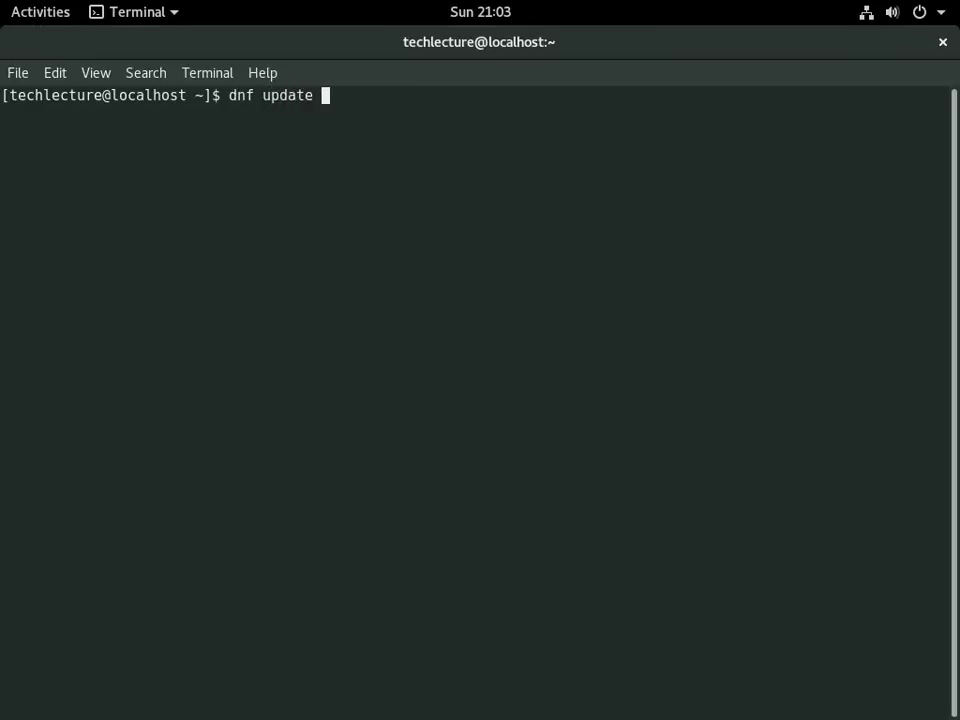
pyautogui.write('-y')
pyautogui.press('BackSpace')
pyautogui.press('BackSpace')
pyautogui.press('BackSpace')
pyautogui.press('BackSpace')
pyautogui.press('BackSpace')
pyautogui.press('BackSpace')
pyautogui.press('BackSpace')
pyautogui.press('BackSpace')
pyautogui.press('BackSpace')
pyautogui.press('BackSpace')
pyautogui.press('BackSpace')
pyautogui.press('BackSpace')
pyautogui.press('BackSpace')
pyautogui.press('BackSpace')
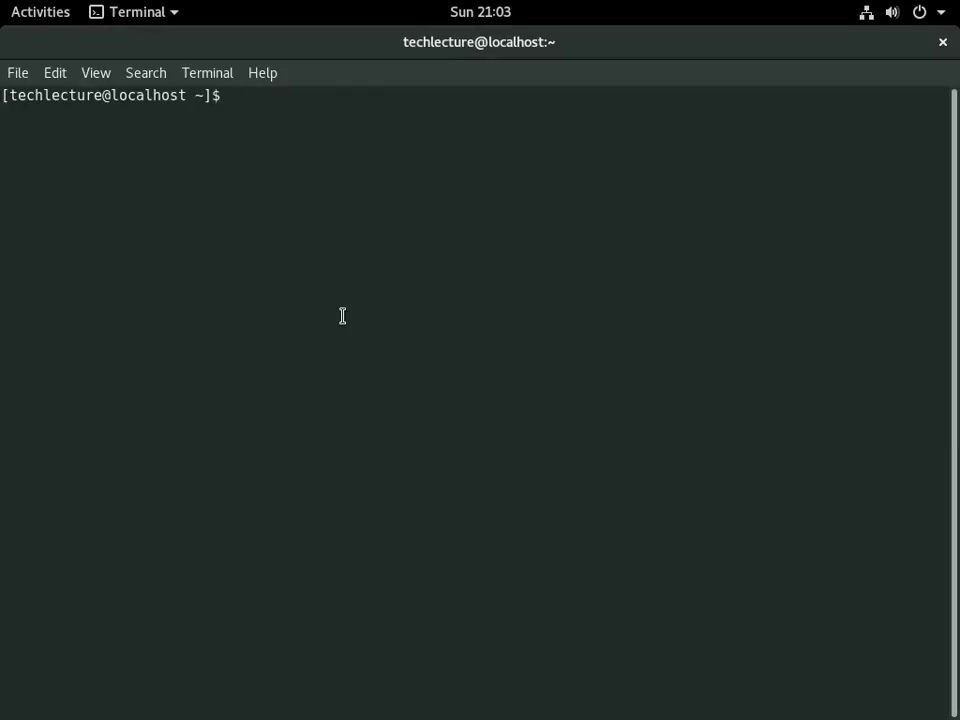
pyautogui.write('sudo dnf ')
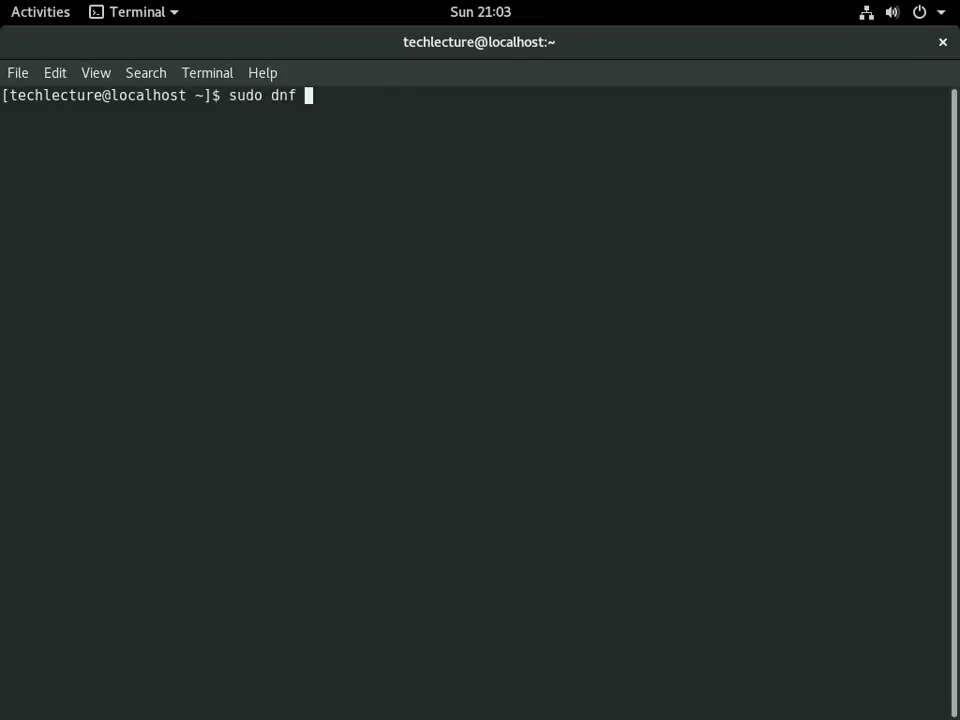
pyautogui.write('update -y')
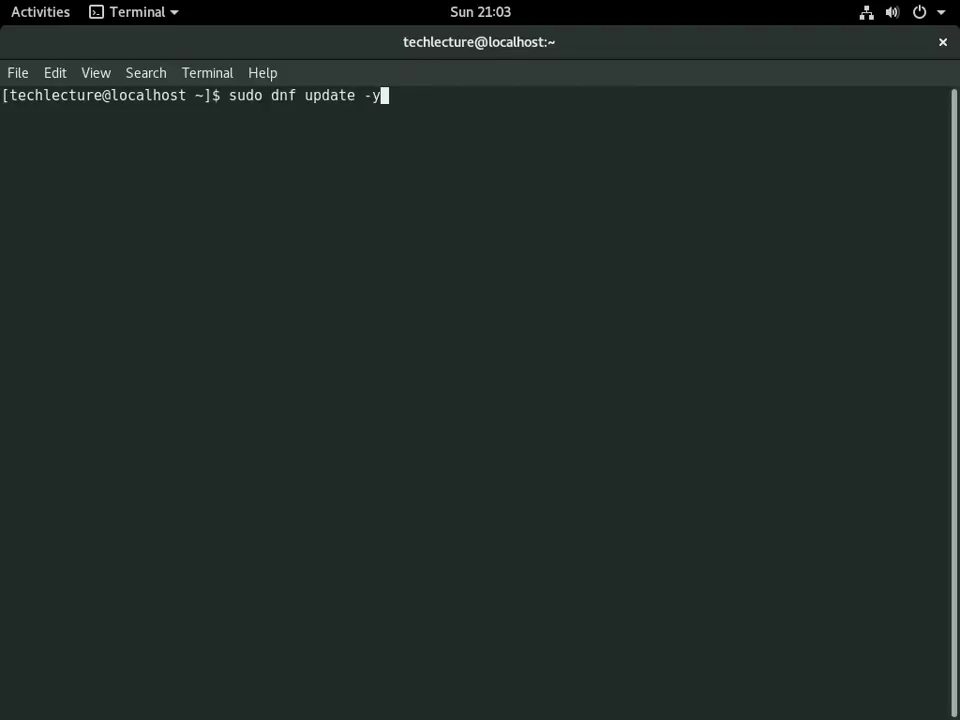
pyautogui.press('BackSpace')
pyautogui.press('BackSpace')
pyautogui.press('BackSpace')
pyautogui.press('BackSpace')
pyautogui.press('BackSpace')
pyautogui.press('BackSpace')
pyautogui.press('BackSpace')
pyautogui.press('BackSpace')
pyautogui.press('BackSpace')
pyautogui.press('BackSpace')
pyautogui.press('BackSpace')
pyautogui.press('BackSpace')
pyautogui.press('BackSpace')
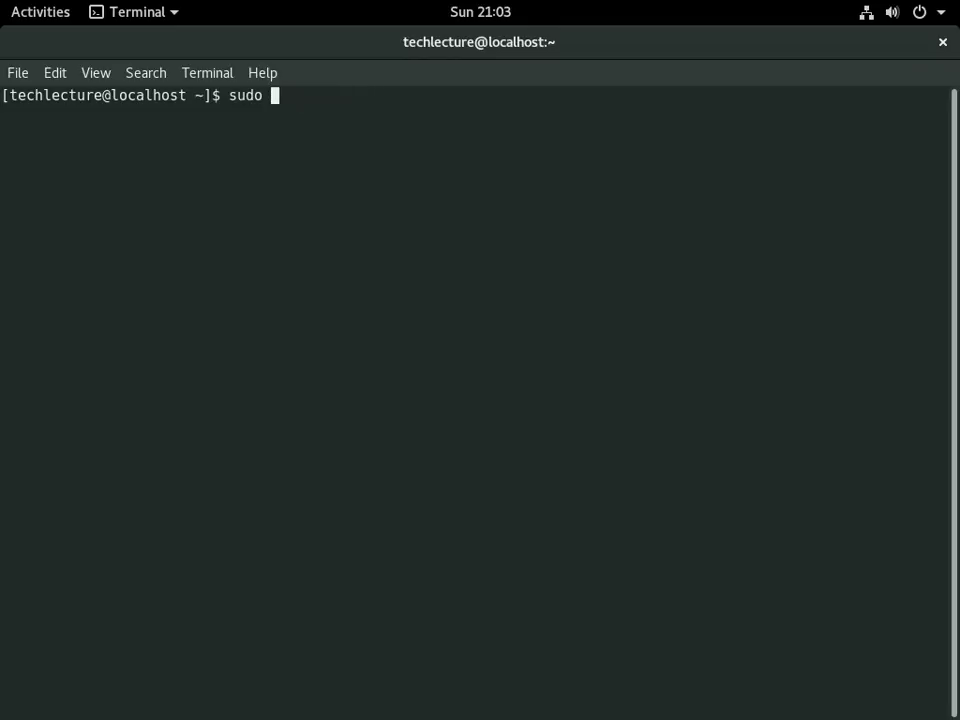
pyautogui.write('yum update -y')
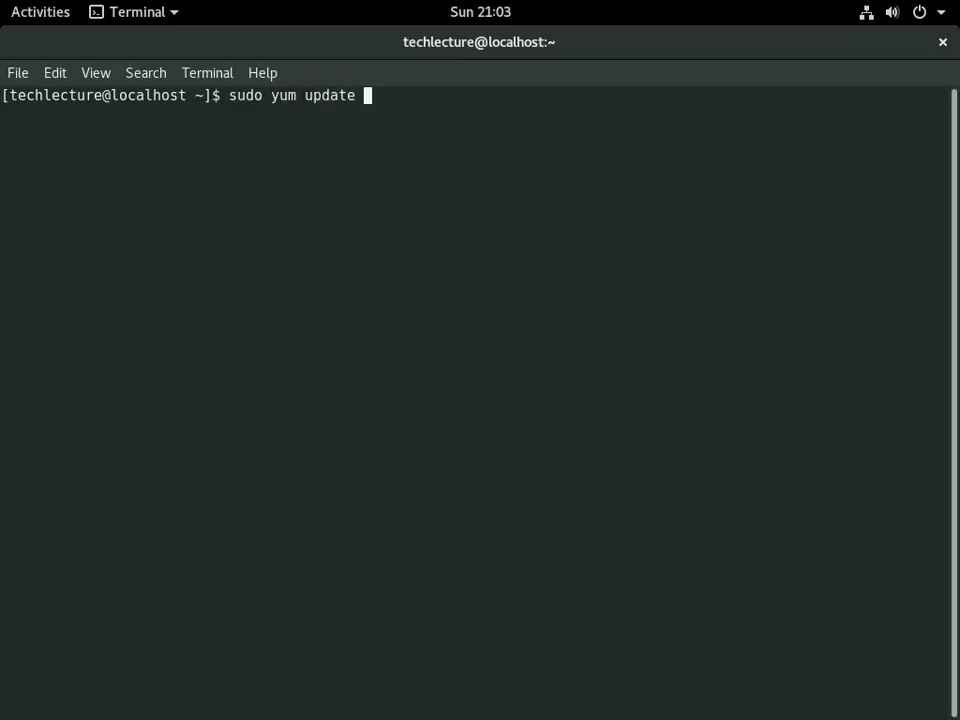
pyautogui.press('BackSpace')
pyautogui.press('BackSpace')
pyautogui.press('BackSpace')
pyautogui.press('BackSpace')
pyautogui.press('BackSpace')
pyautogui.press('BackSpace')
pyautogui.press('BackSpace')
pyautogui.press('BackSpace')
pyautogui.press('BackSpace')
pyautogui.press('BackSpace')
pyautogui.press('BackSpace')
pyautogui.press('BackSpace')
pyautogui.press('BackSpace')
pyautogui.press('BackSpace')
pyautogui.press('BackSpace')
pyautogui.press('BackSpace')
pyautogui.press('BackSpace')
pyautogui.press('BackSpace')
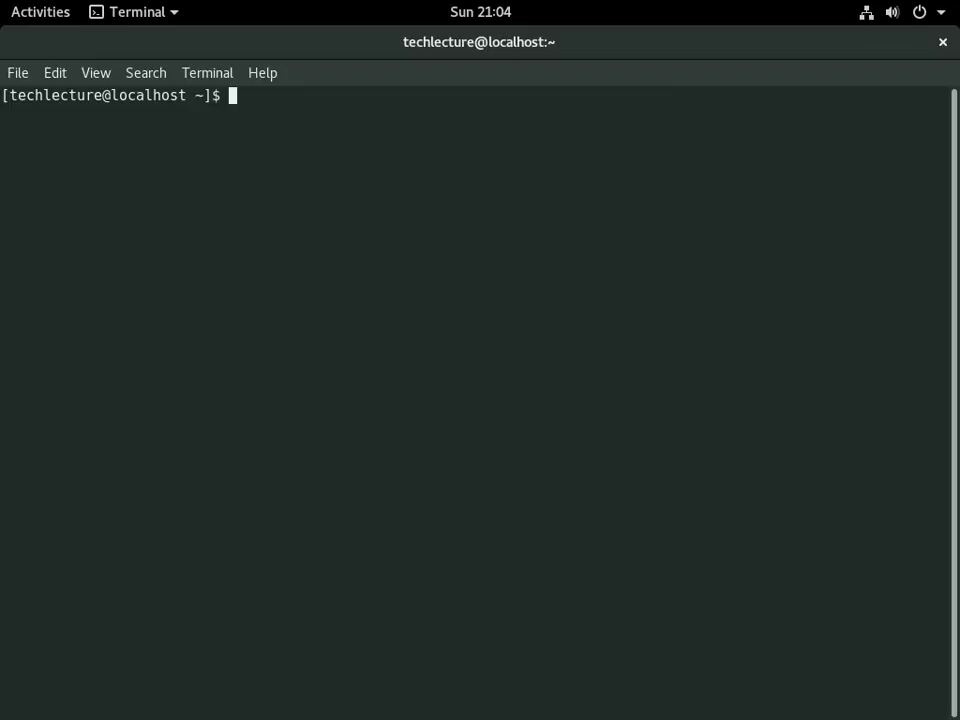
# Install the Apache web server with "sudo dnf install httpd -y", entering the account password at the sudo prompt.
pyautogui.write('sudo yum')
pyautogui.press('BackSpace')
pyautogui.press('BackSpace')
pyautogui.press('BackSpace')
pyautogui.write('dnf install ')
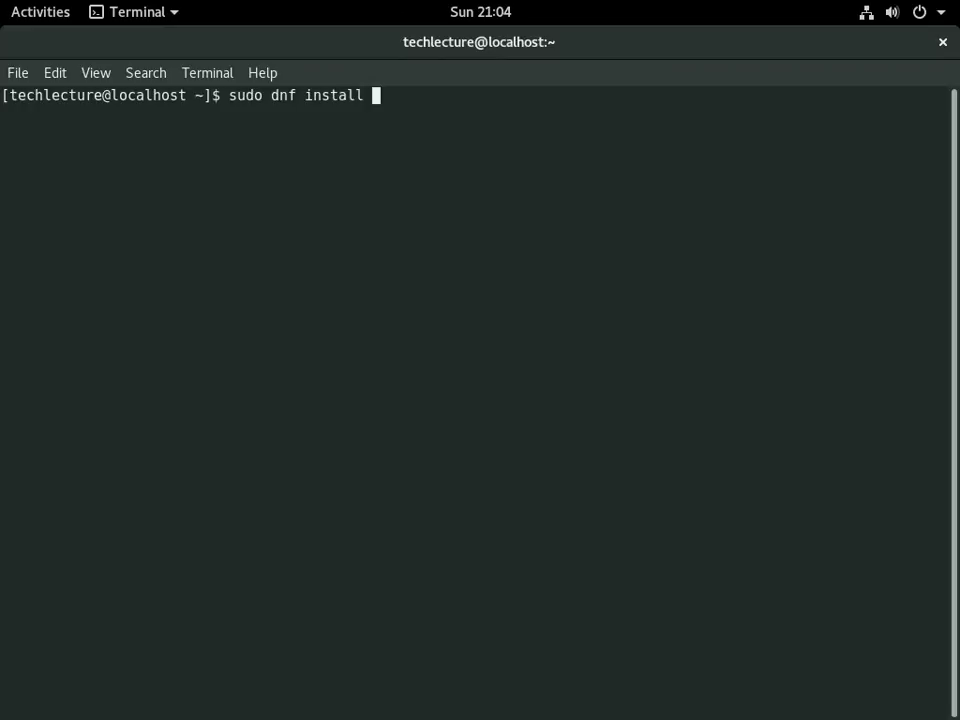
pyautogui.write('httpd -y')
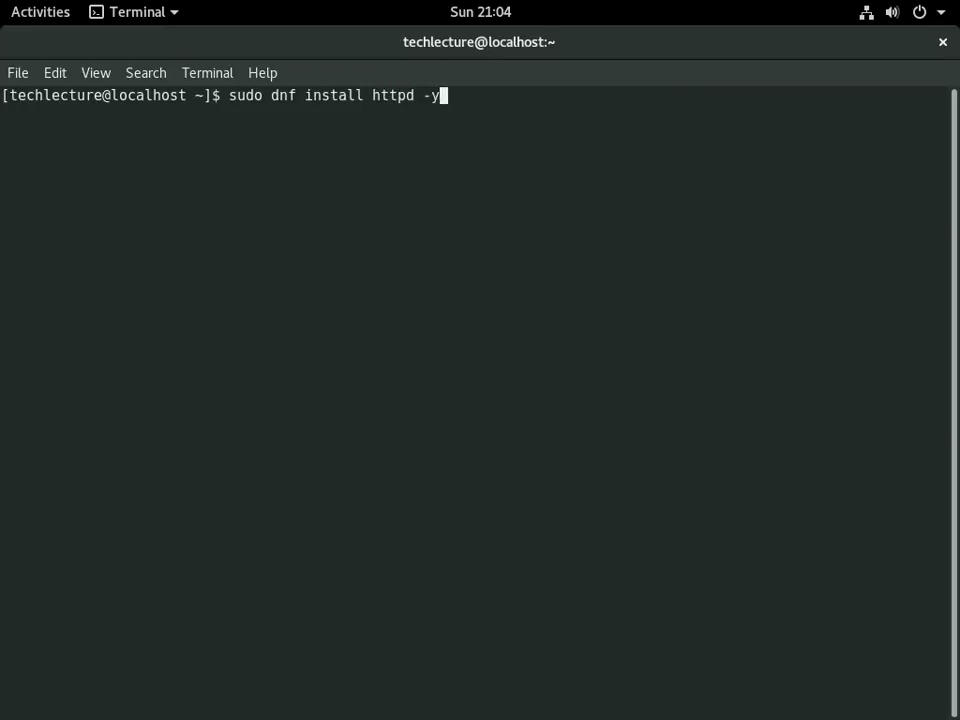
pyautogui.press('Return')
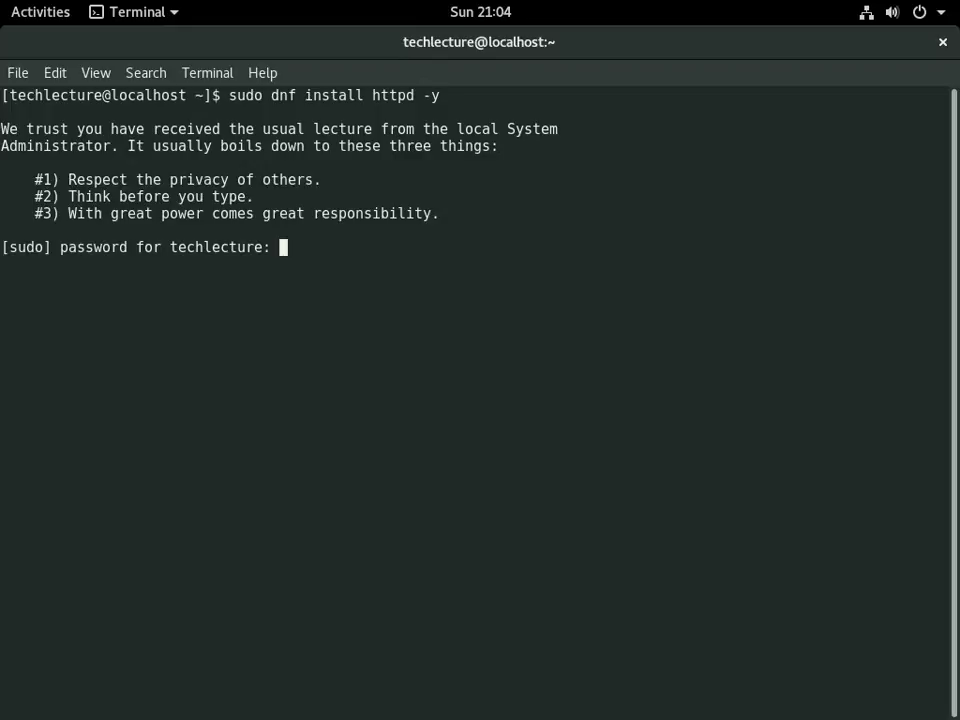
pyautogui.press('Return')
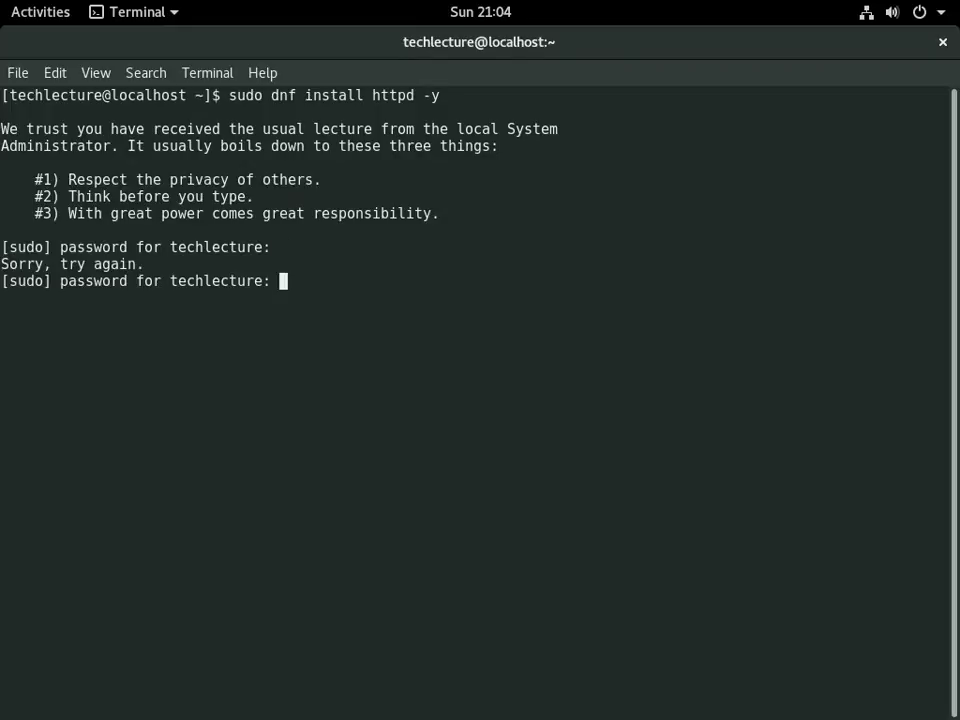
pyautogui.press('Return')
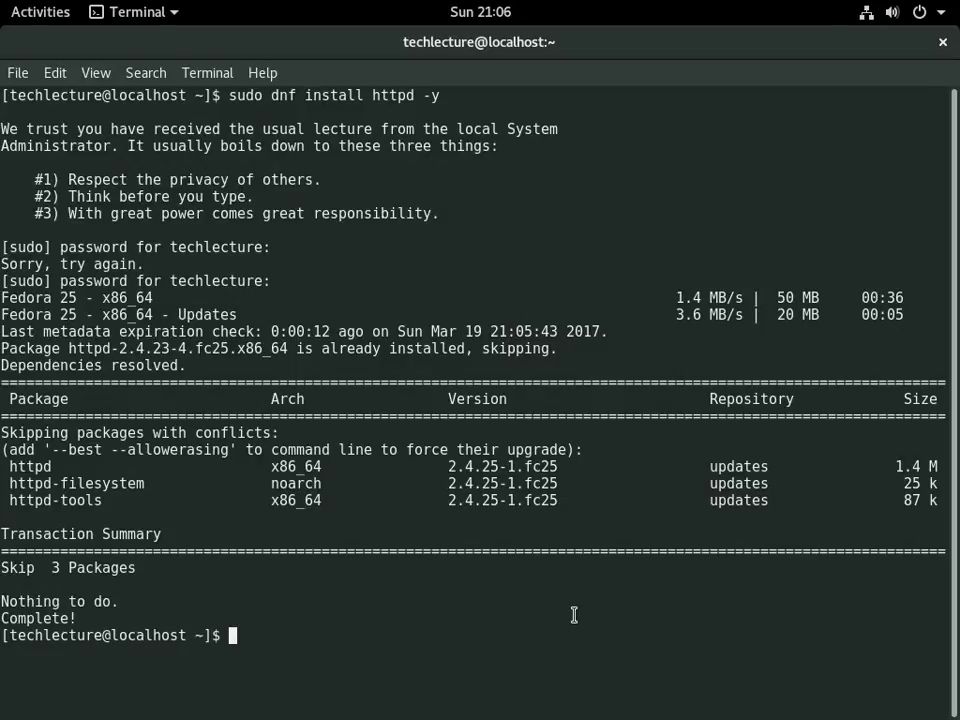
# Clear the terminal screen and start the Apache service with "sudo systemctl start httpd".
pyautogui.write('systemctl ')
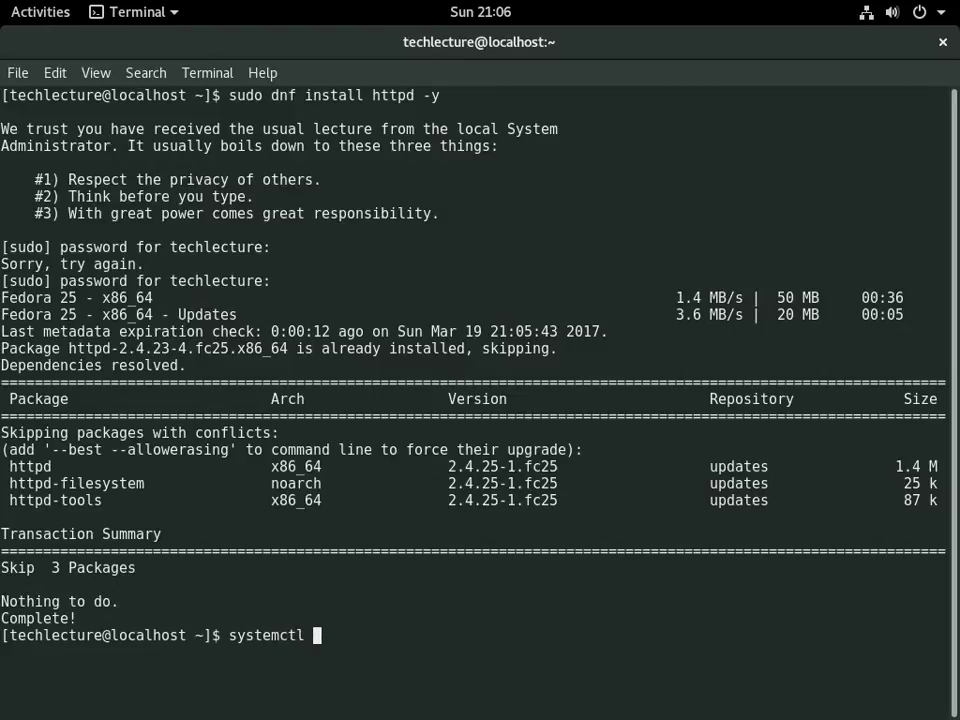
pyautogui.write('start httpd')
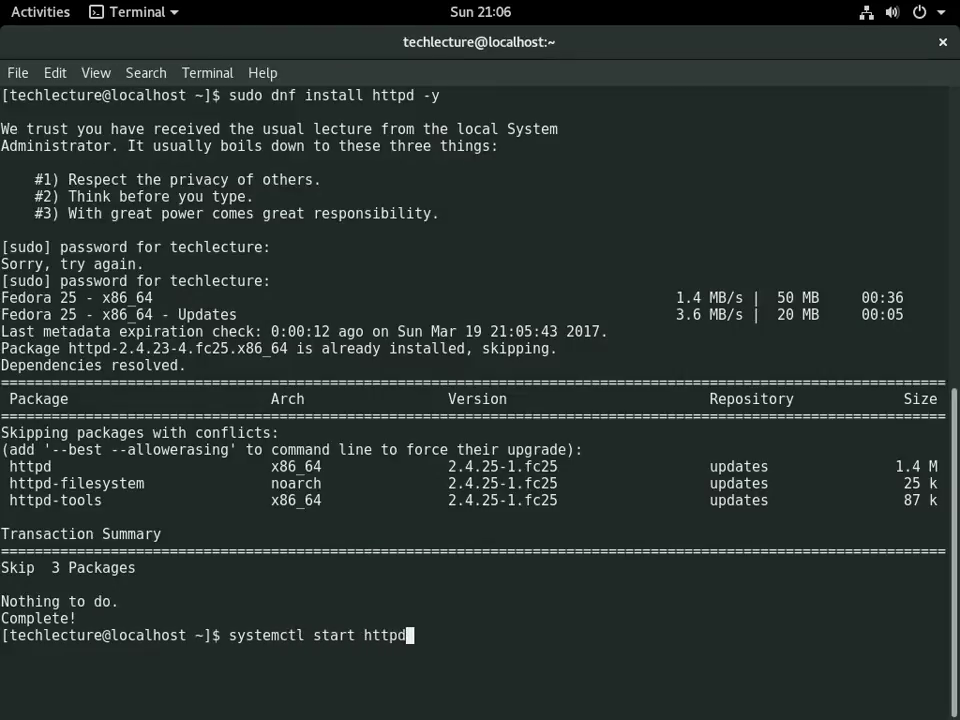
pyautogui.hotkey('ctrl', 'l')
pyautogui.hotkey('ctrl', 'a')
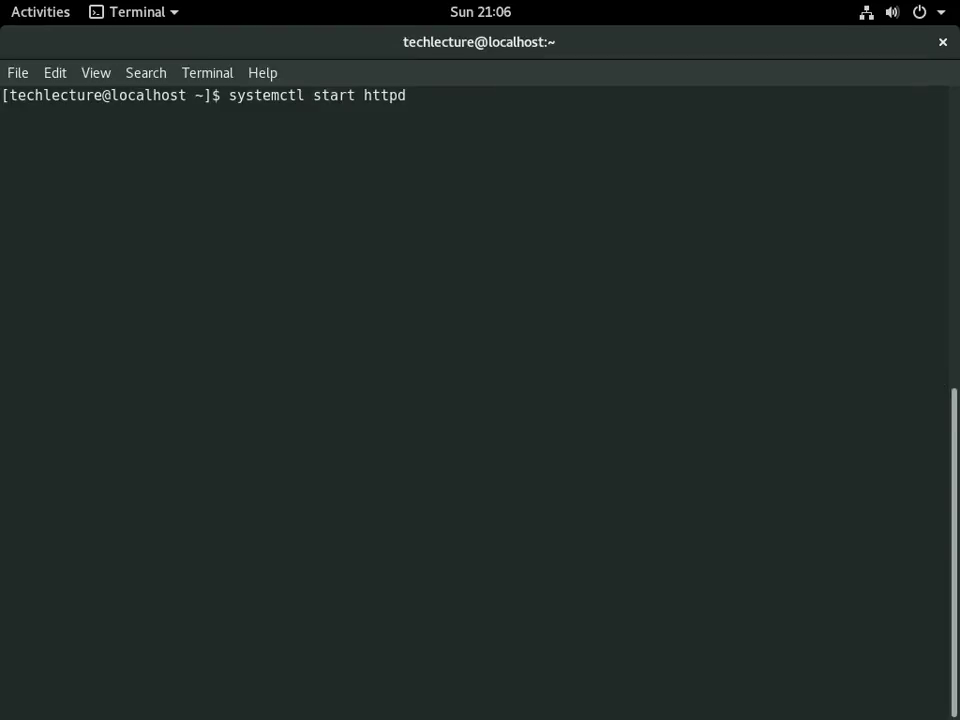
pyautogui.write('sudo')
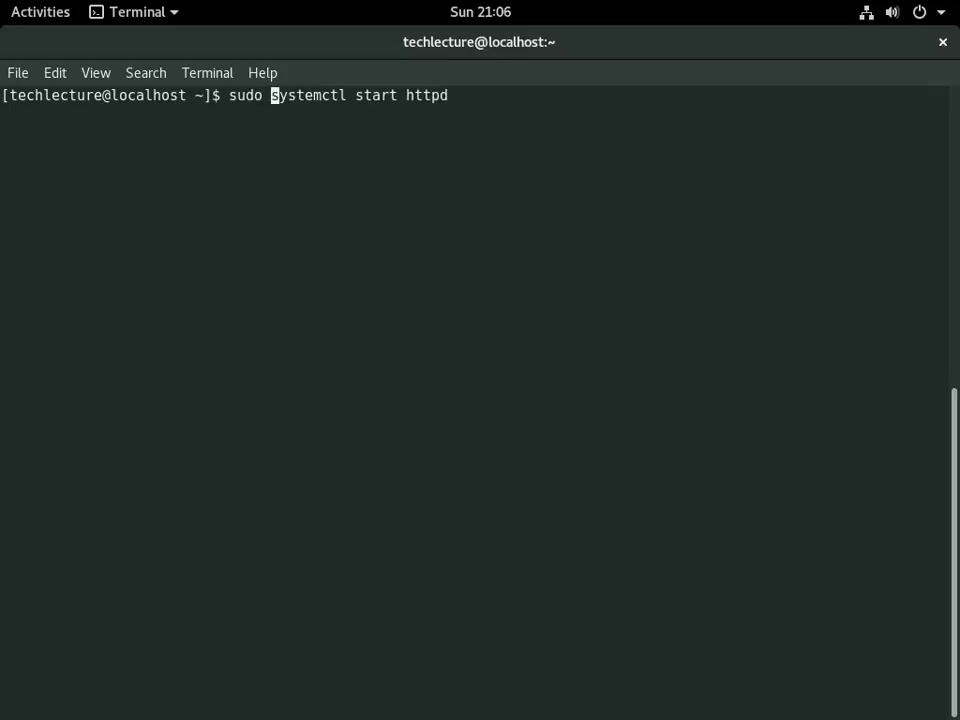
pyautogui.press('Return')
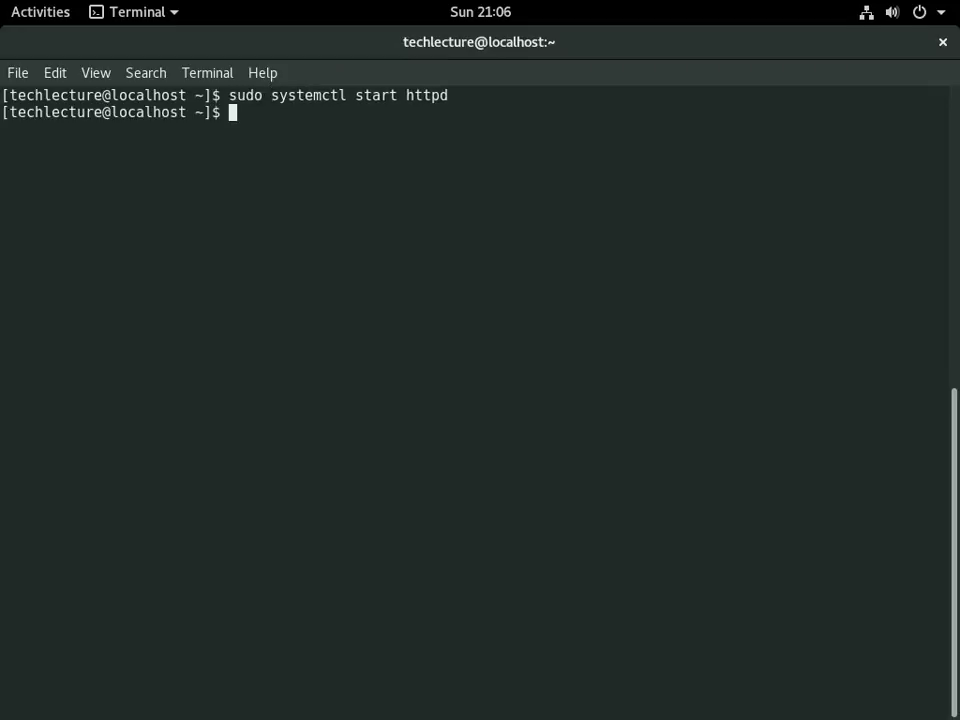
# Check the Apache service with "sudo systemctl status httpd" and return to the shell prompt.
pyautogui.press('Up')
pyautogui.press('Left')
pyautogui.press('Left')
pyautogui.press('Left')
pyautogui.press('Left')
pyautogui.press('Left')
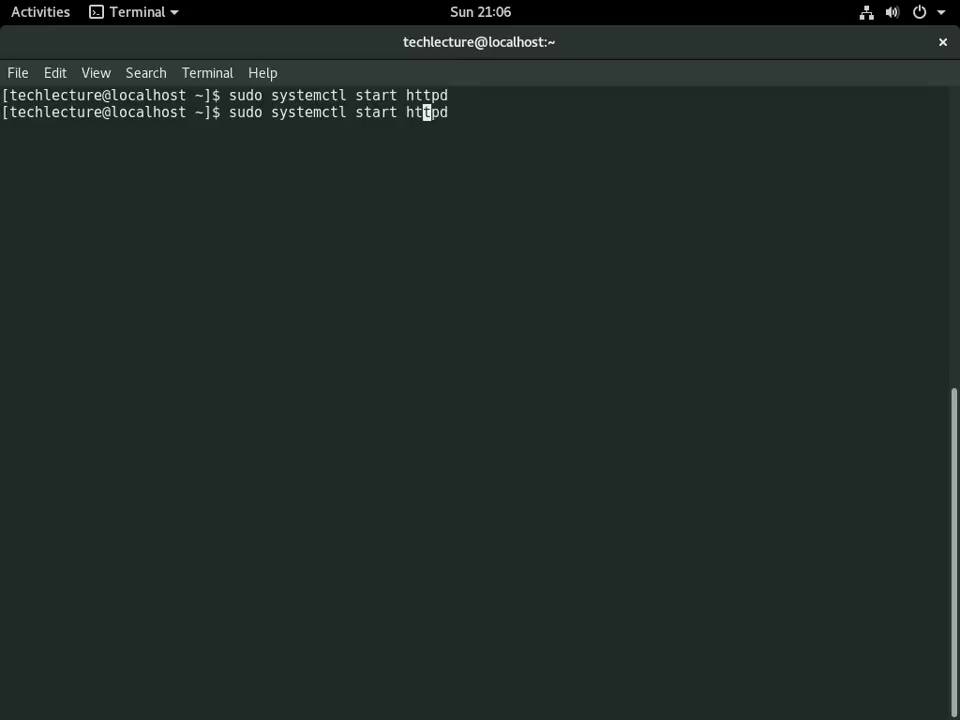
pyautogui.press('BackSpace')
pyautogui.press('BackSpace')
pyautogui.press('BackSpace')
pyautogui.press('BackSpace')
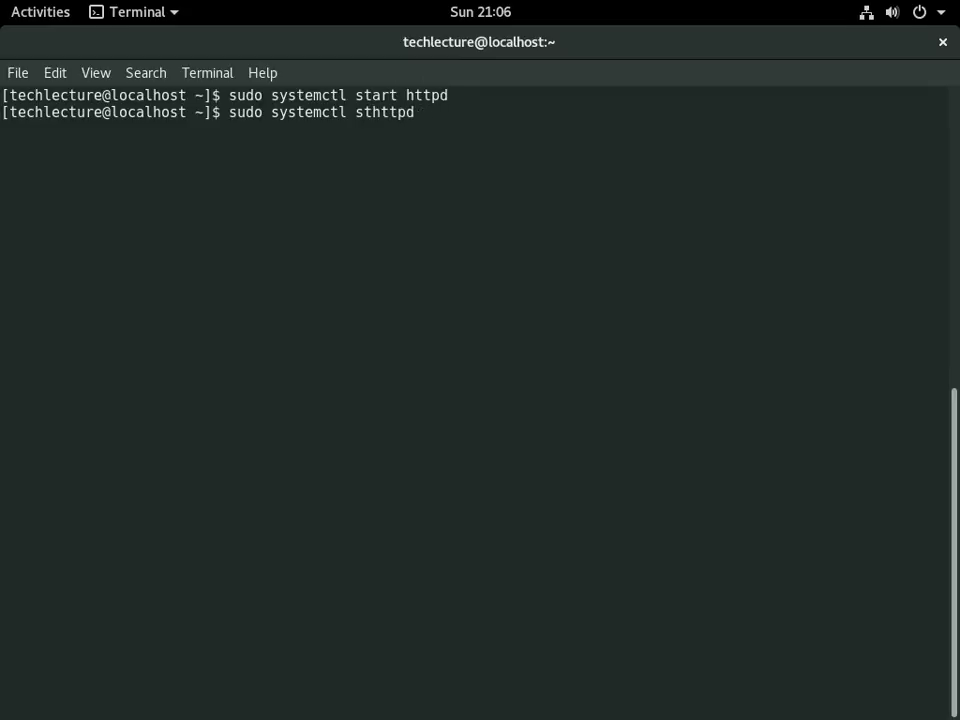
pyautogui.write('atus')
pyautogui.press('Return')
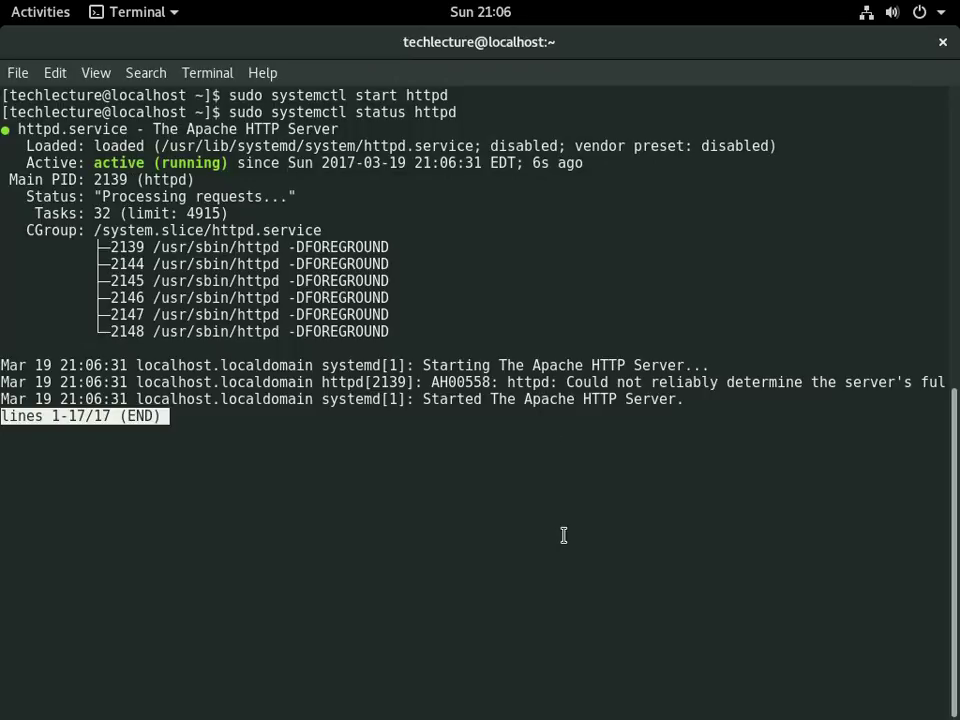
pyautogui.press('q')
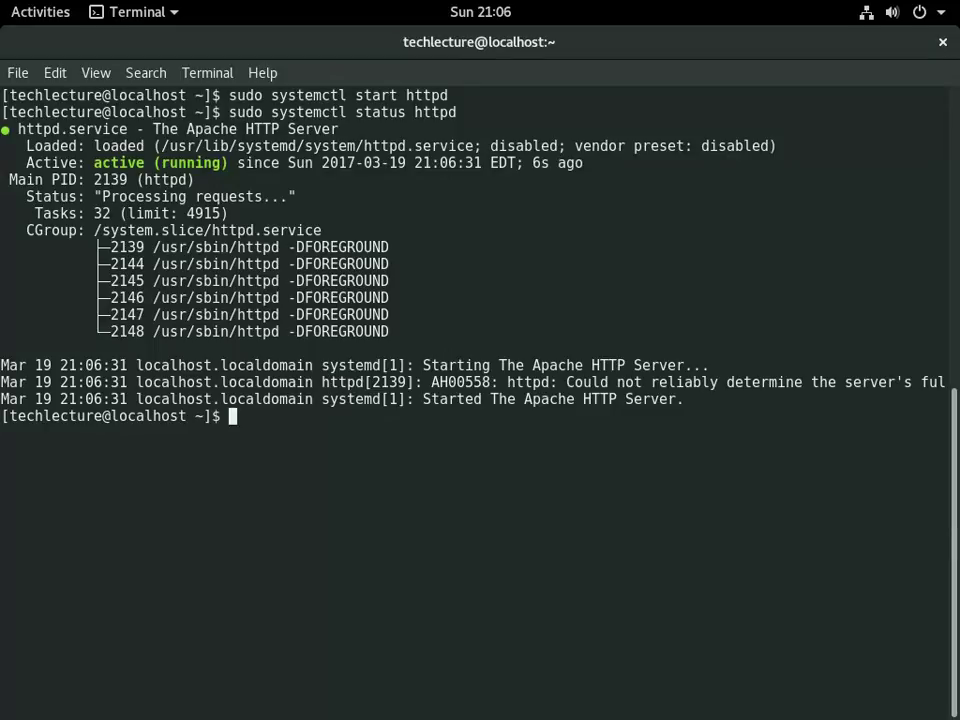
# Switch to Firefox, close the two extra start-up tabs and load localhost in the remaining one.
pyautogui.click(38, 14)
pyautogui.click(40, 162)
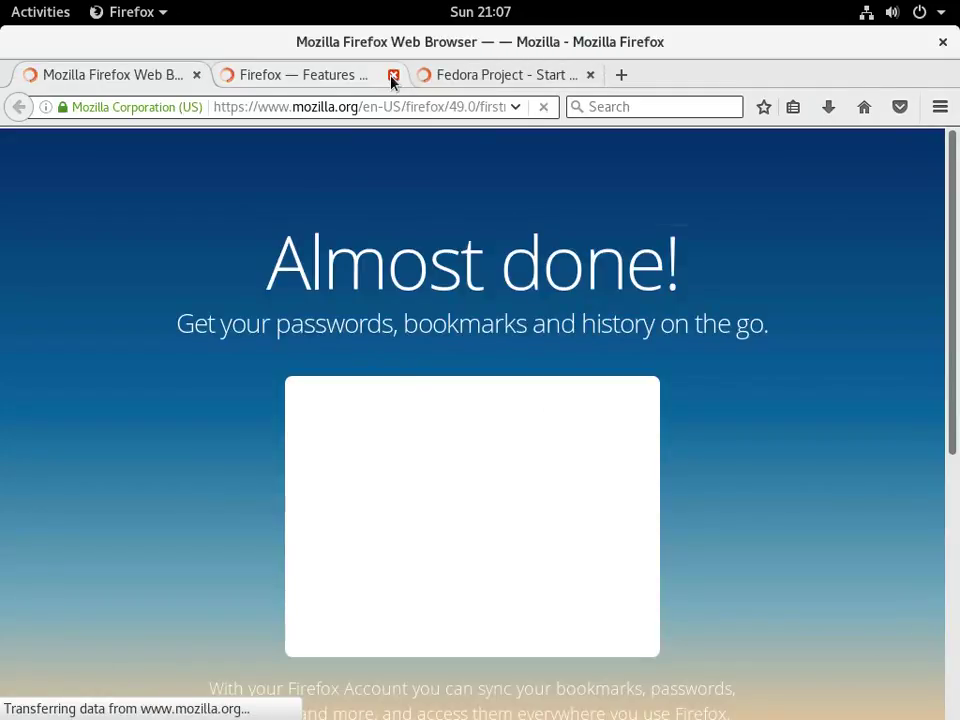
pyautogui.click(393, 77)
pyautogui.click(392, 75)
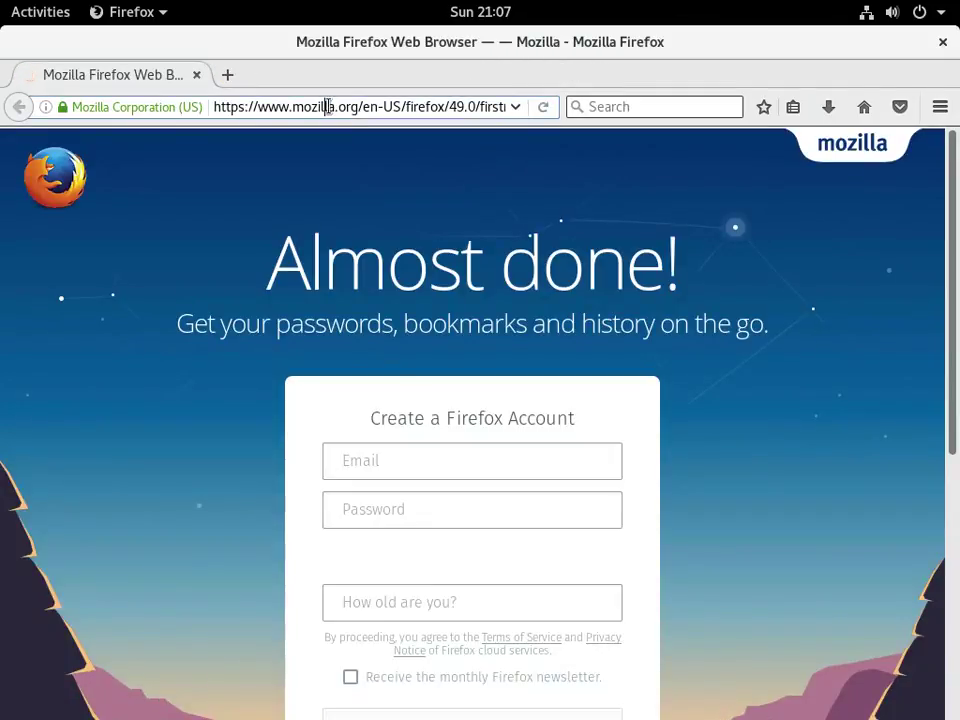
pyautogui.click(340, 108)
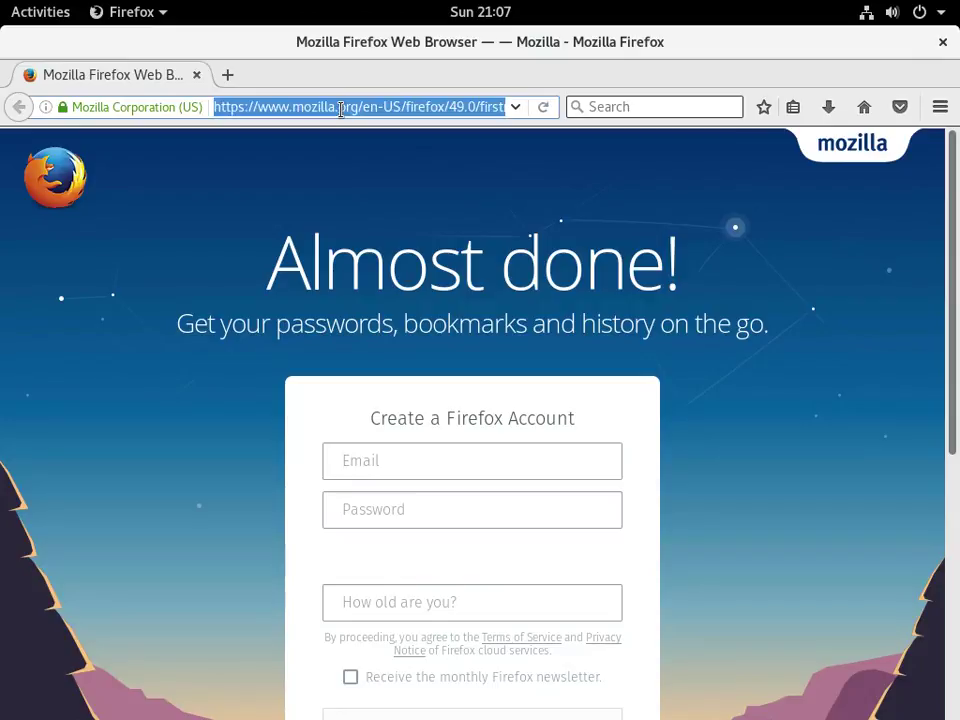
pyautogui.write('localhost')
pyautogui.press('Return')
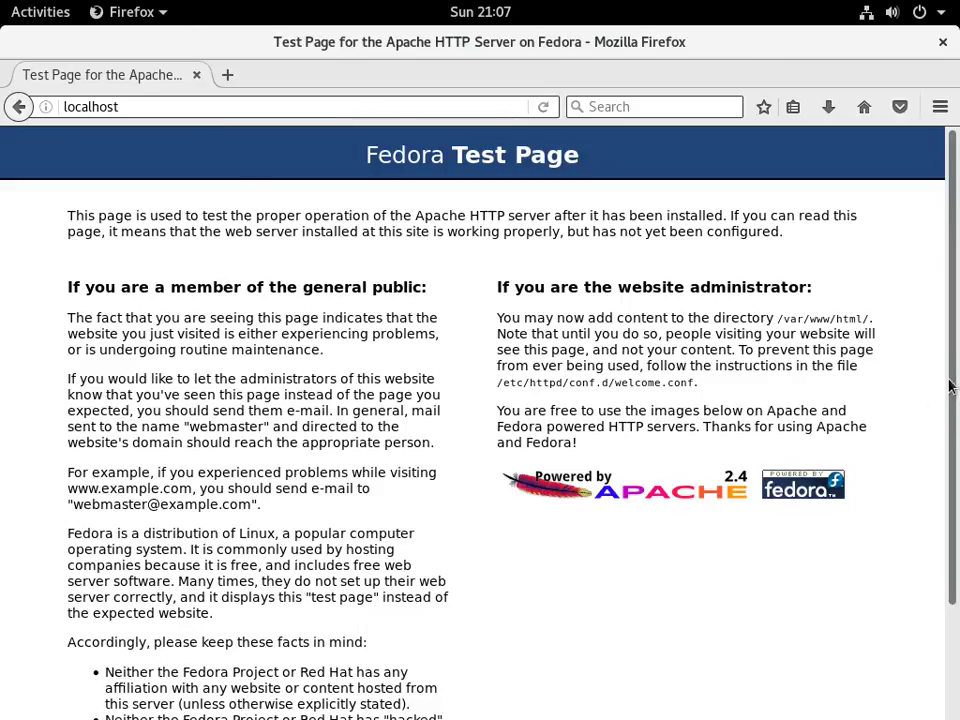
# Look through the Apache test page served at localhost from top to bottom and close Firefox.
pyautogui.scroll(-1, 953, 383)
pyautogui.scroll(-1, 919, 377)
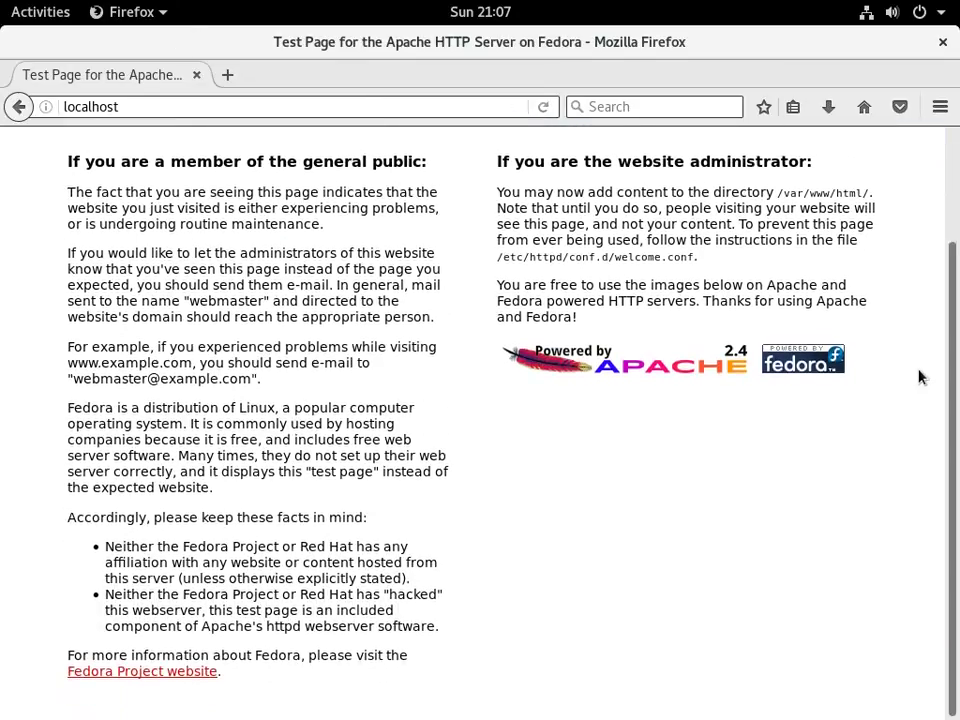
pyautogui.scroll(3, 919, 377)
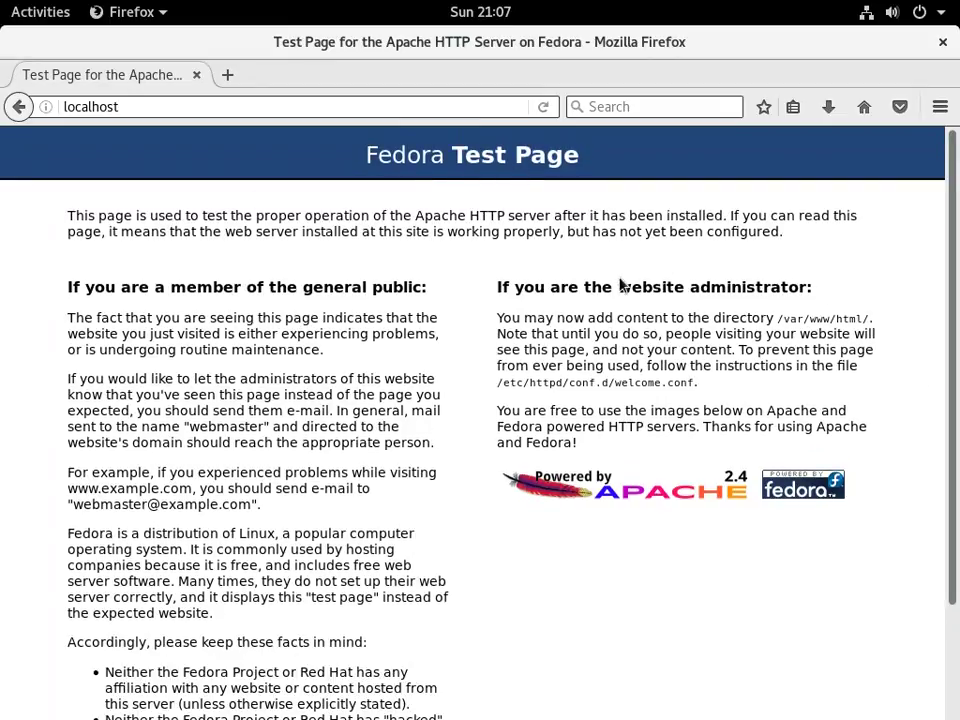
pyautogui.moveTo(872, 58); pyautogui.dragTo(810, 141)
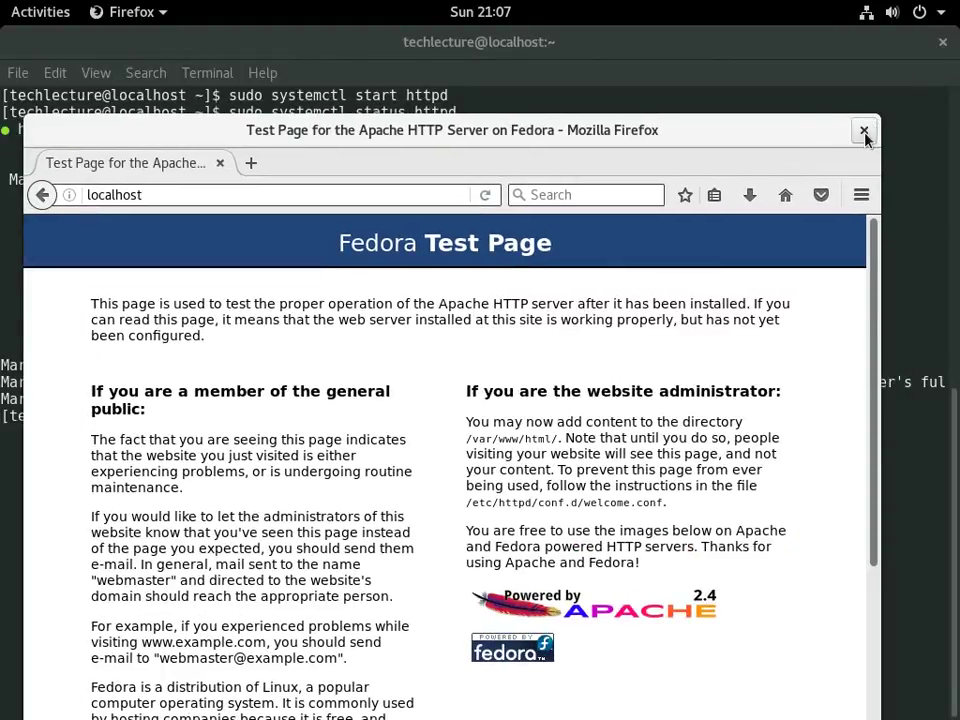
pyautogui.moveTo(796, 128); pyautogui.dragTo(803, 56)
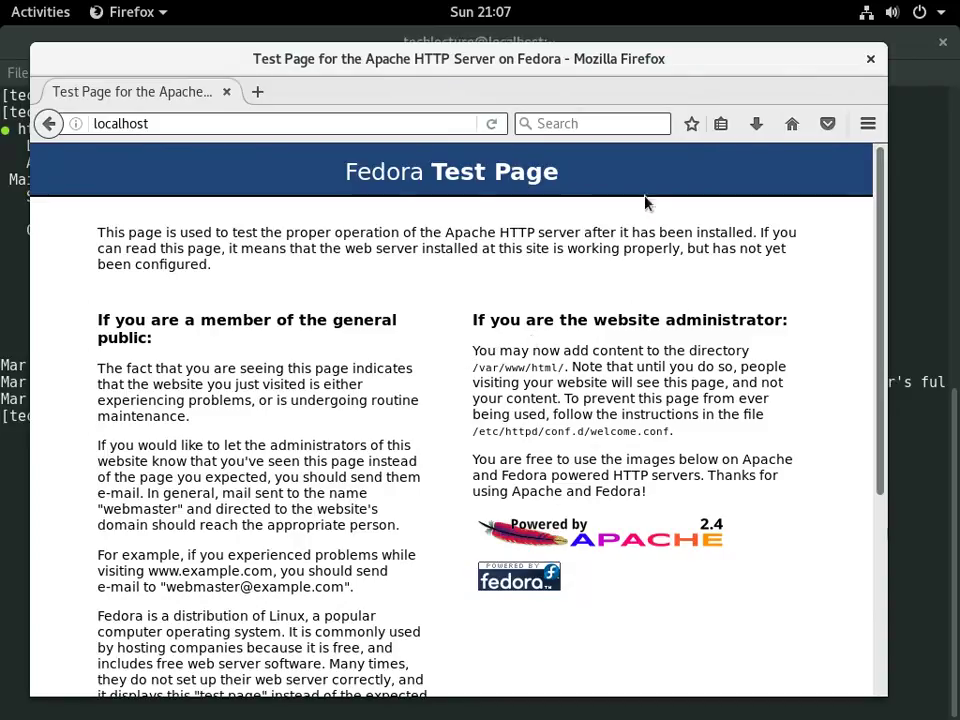
pyautogui.scroll(-5, 585, 360)
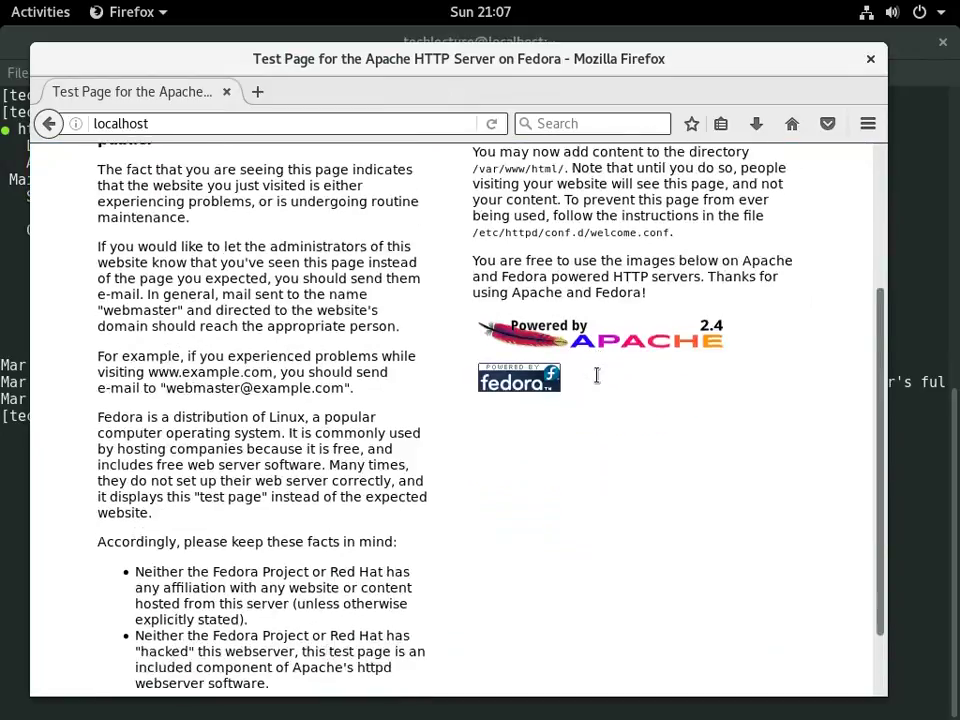
pyautogui.scroll(5, 735, 378)
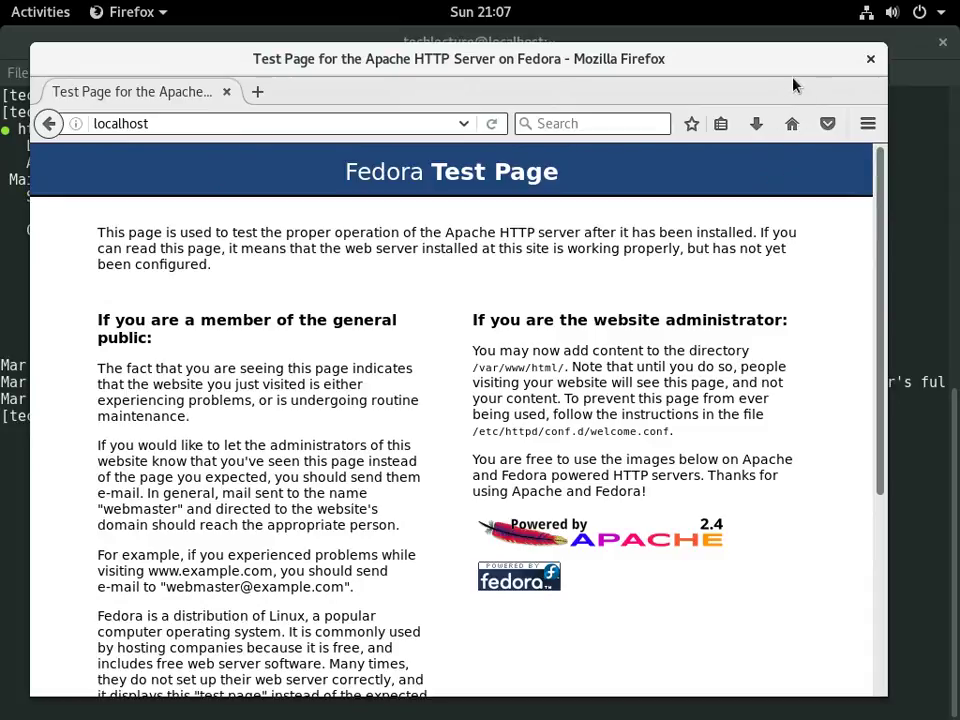
pyautogui.moveTo(790, 75); pyautogui.dragTo(803, 86)
pyautogui.scroll(-4, 675, 347)
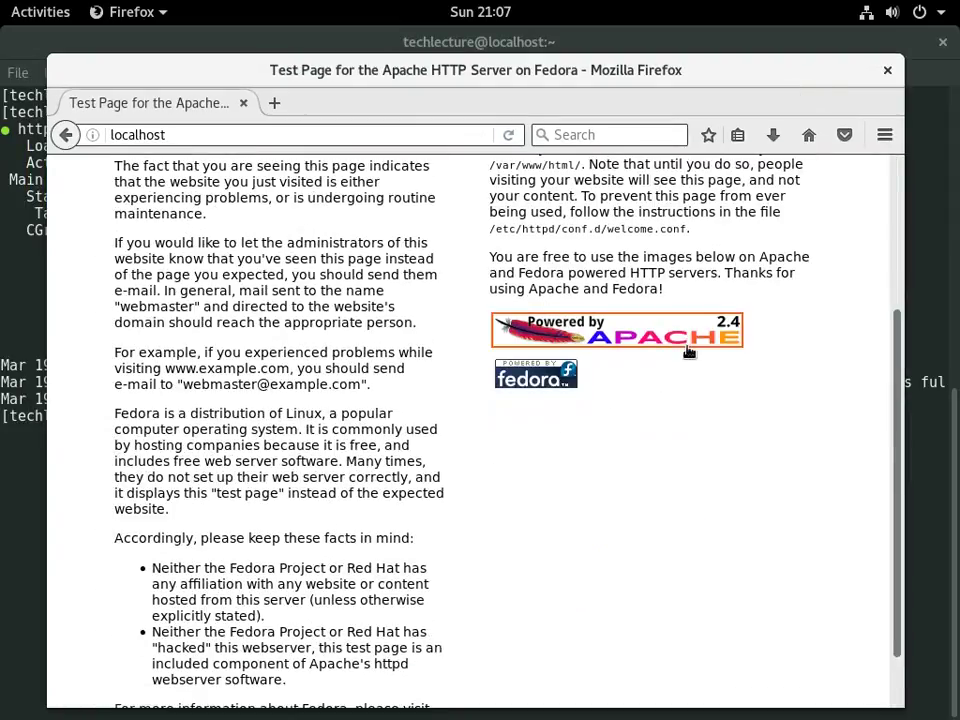
pyautogui.scroll(4, 698, 327)
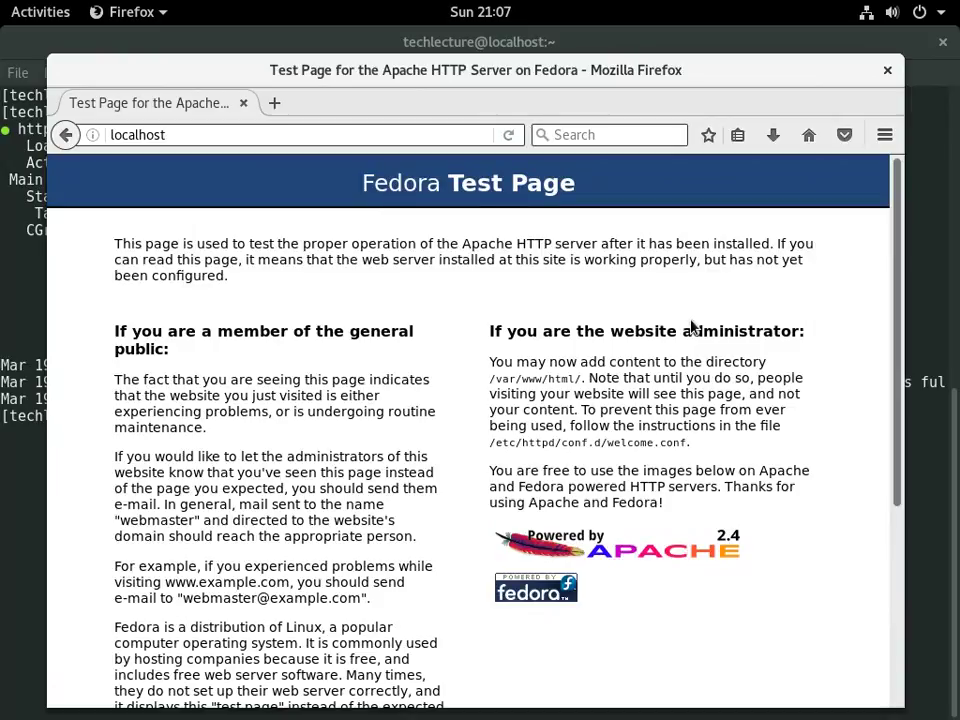
pyautogui.click(885, 71)
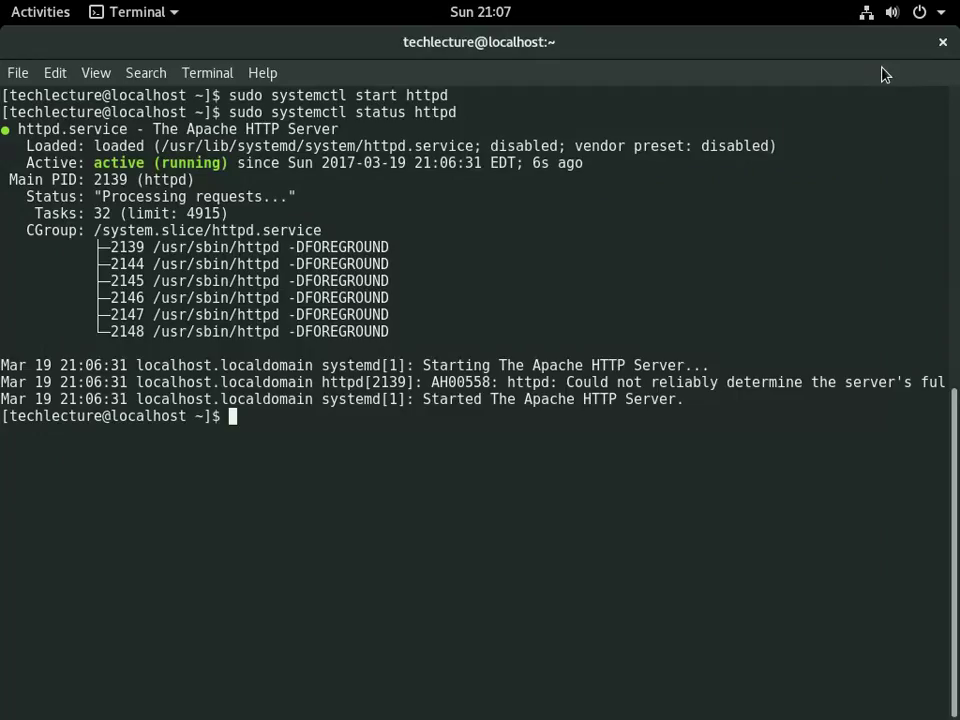